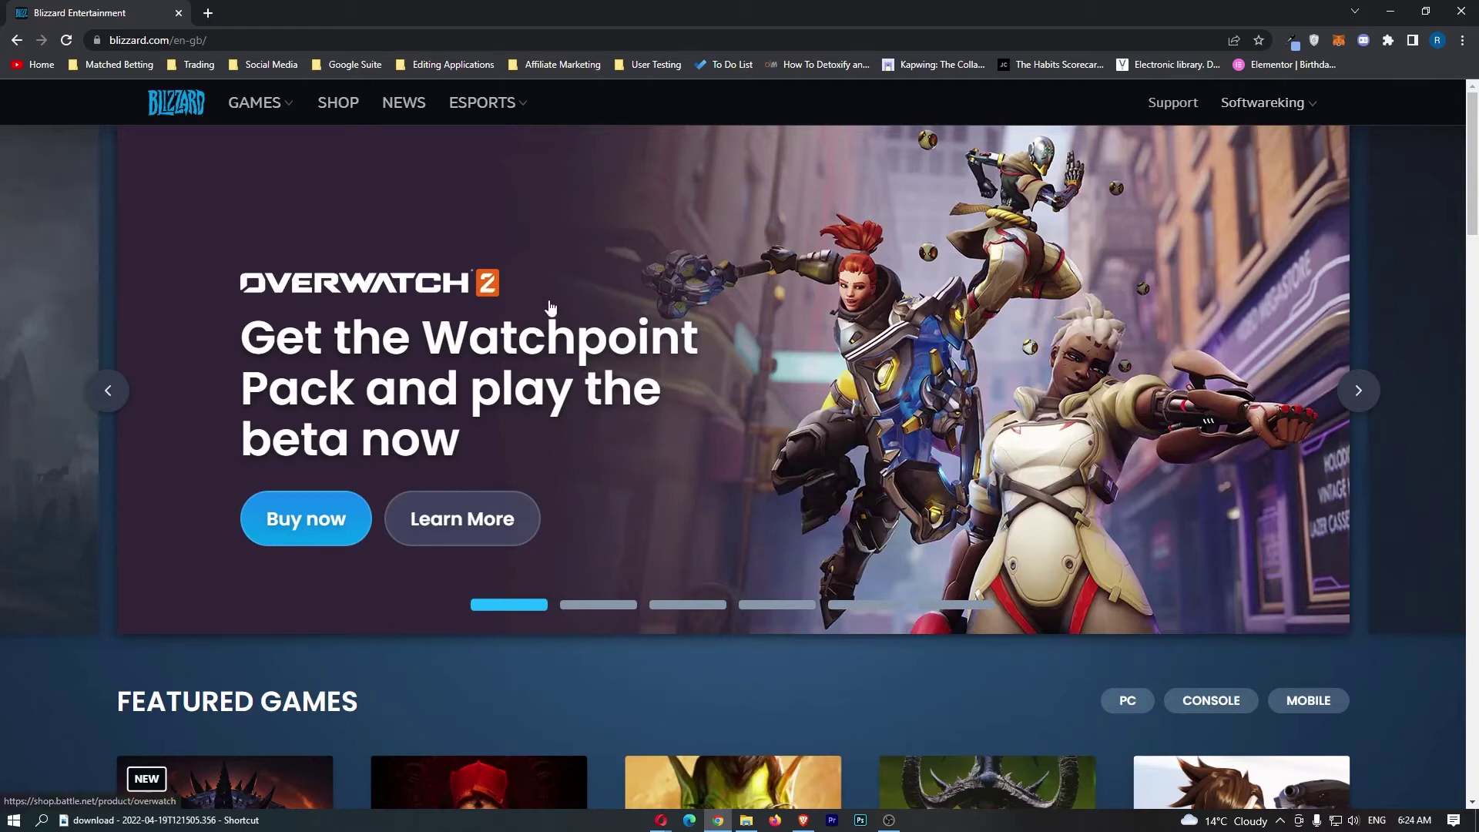
Step: Go to Account Settings from the account menu and highlight the £0.00 balance
{"action": "left_click", "coordinate": [1276, 115]}
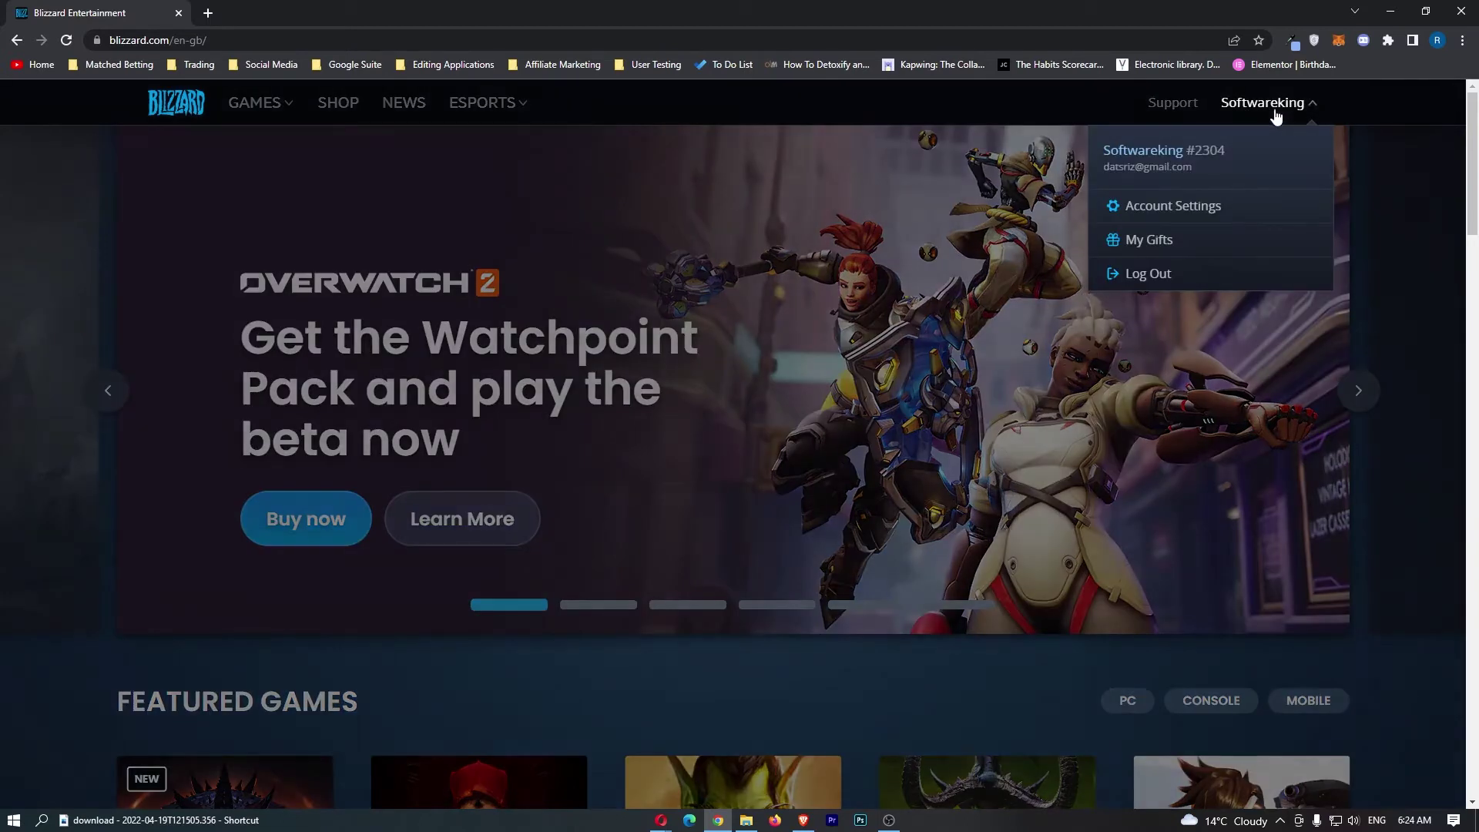
{"action": "left_click", "coordinate": [1173, 208]}
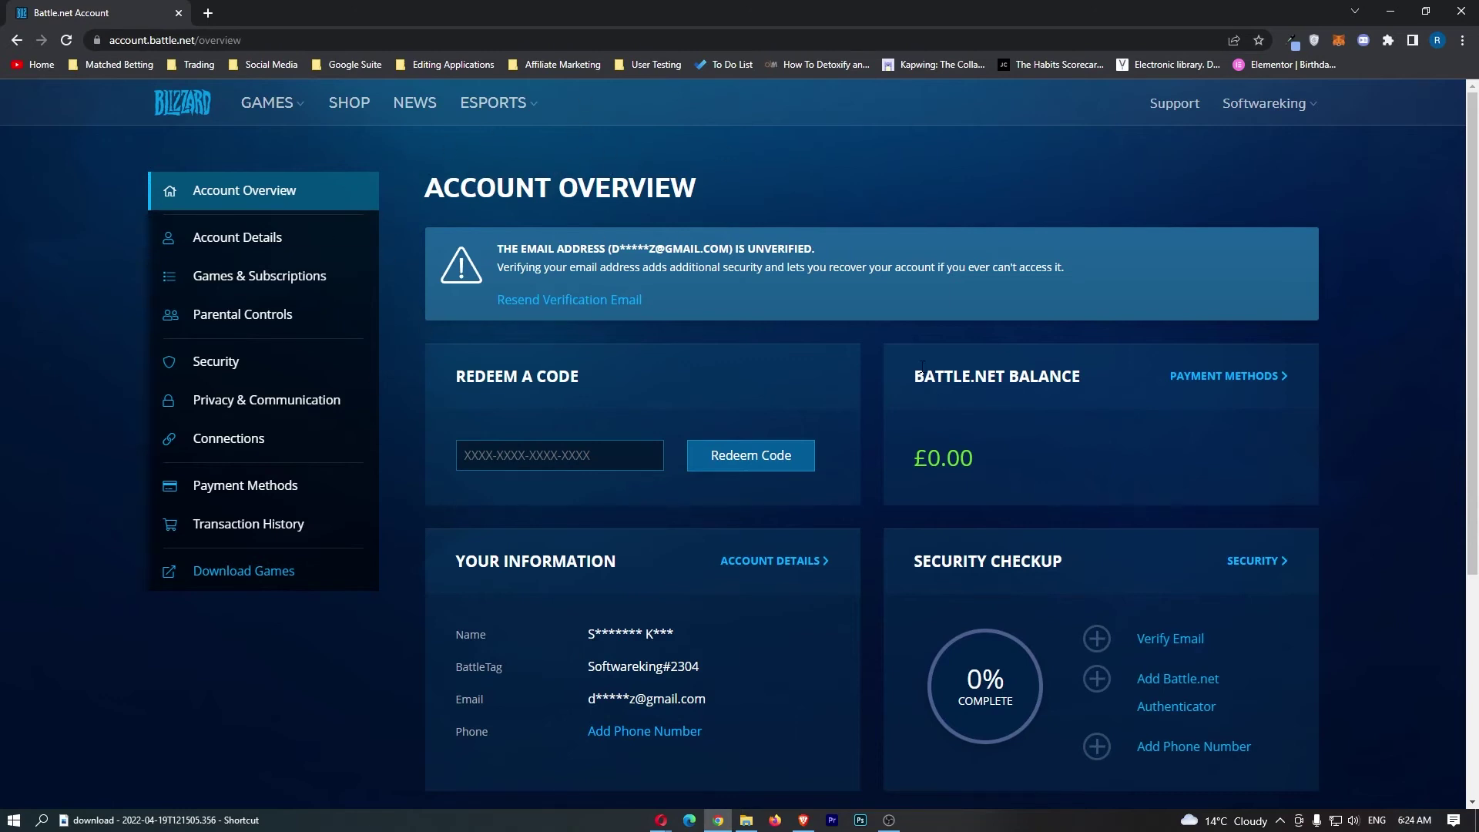
{"action": "left_click_drag", "start_coordinate": [920, 368], "coordinate": [1082, 378]}
{"action": "double_click", "coordinate": [961, 458]}
{"action": "triple_click", "coordinate": [960, 457]}
{"action": "left_click", "coordinate": [997, 448]}
Step: Go to Payment Methods, highlight its heading, and start adding a new payment method
{"action": "left_click", "coordinate": [1209, 383]}
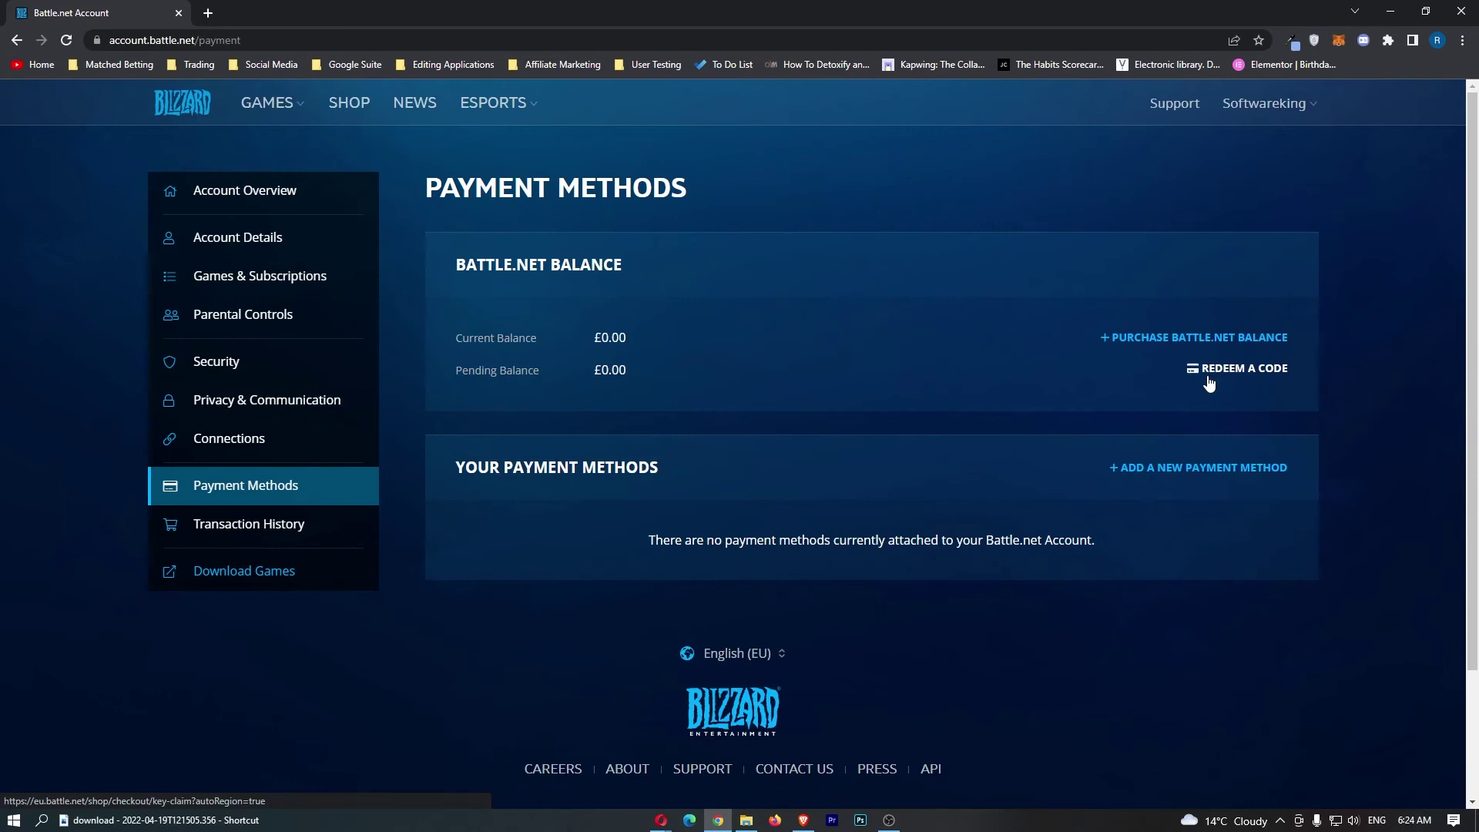
{"action": "left_click_drag", "start_coordinate": [454, 467], "coordinate": [657, 468]}
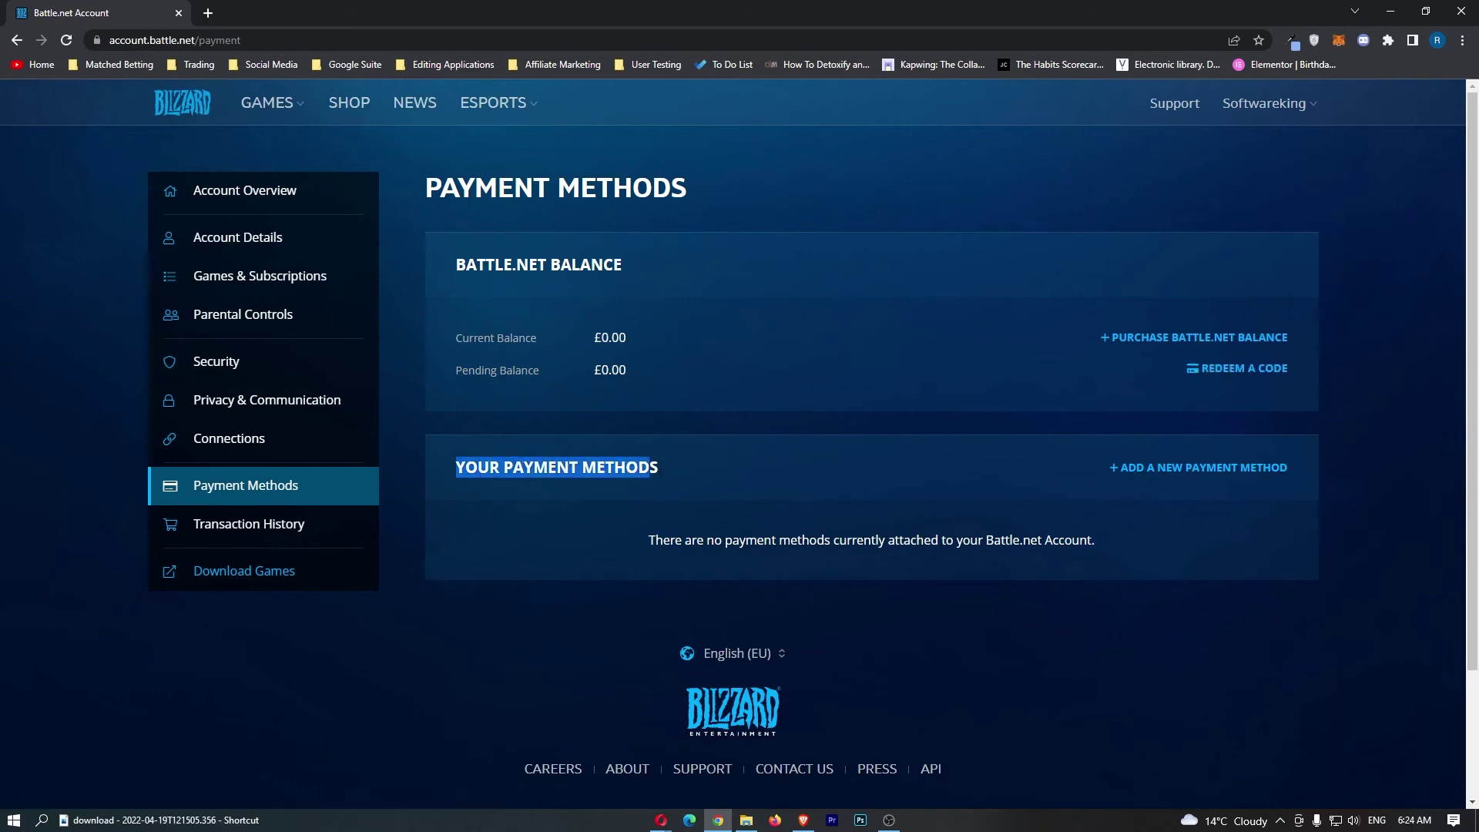
{"action": "left_click", "coordinate": [670, 468]}
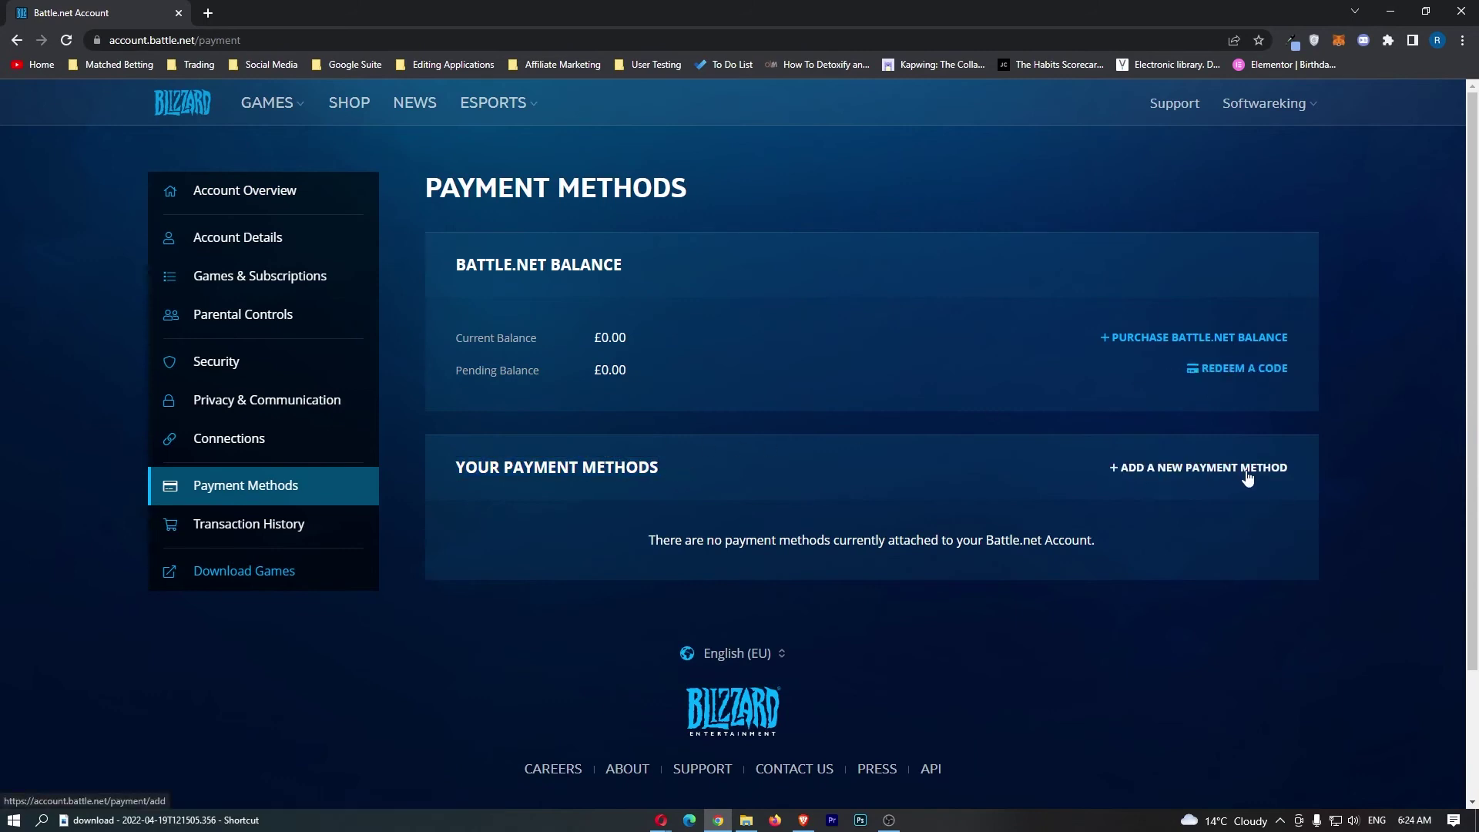
{"action": "left_click", "coordinate": [1206, 469]}
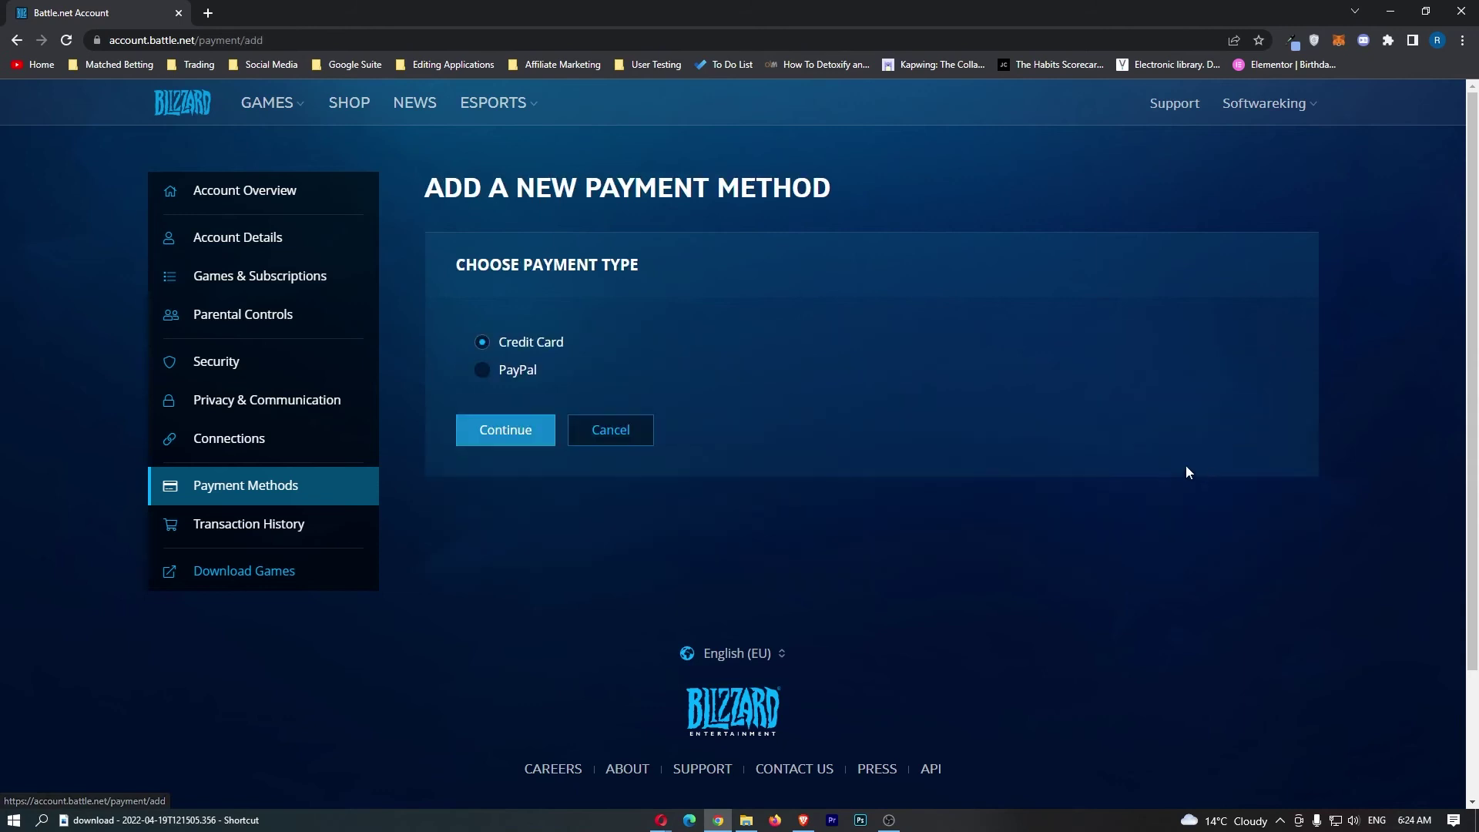
Step: Continue with Credit Card to load the blank United Kingdom billing form
{"action": "left_click", "coordinate": [509, 429]}
{"action": "scroll", "coordinate": [627, 343], "scroll_direction": "down", "scroll_amount": 2}
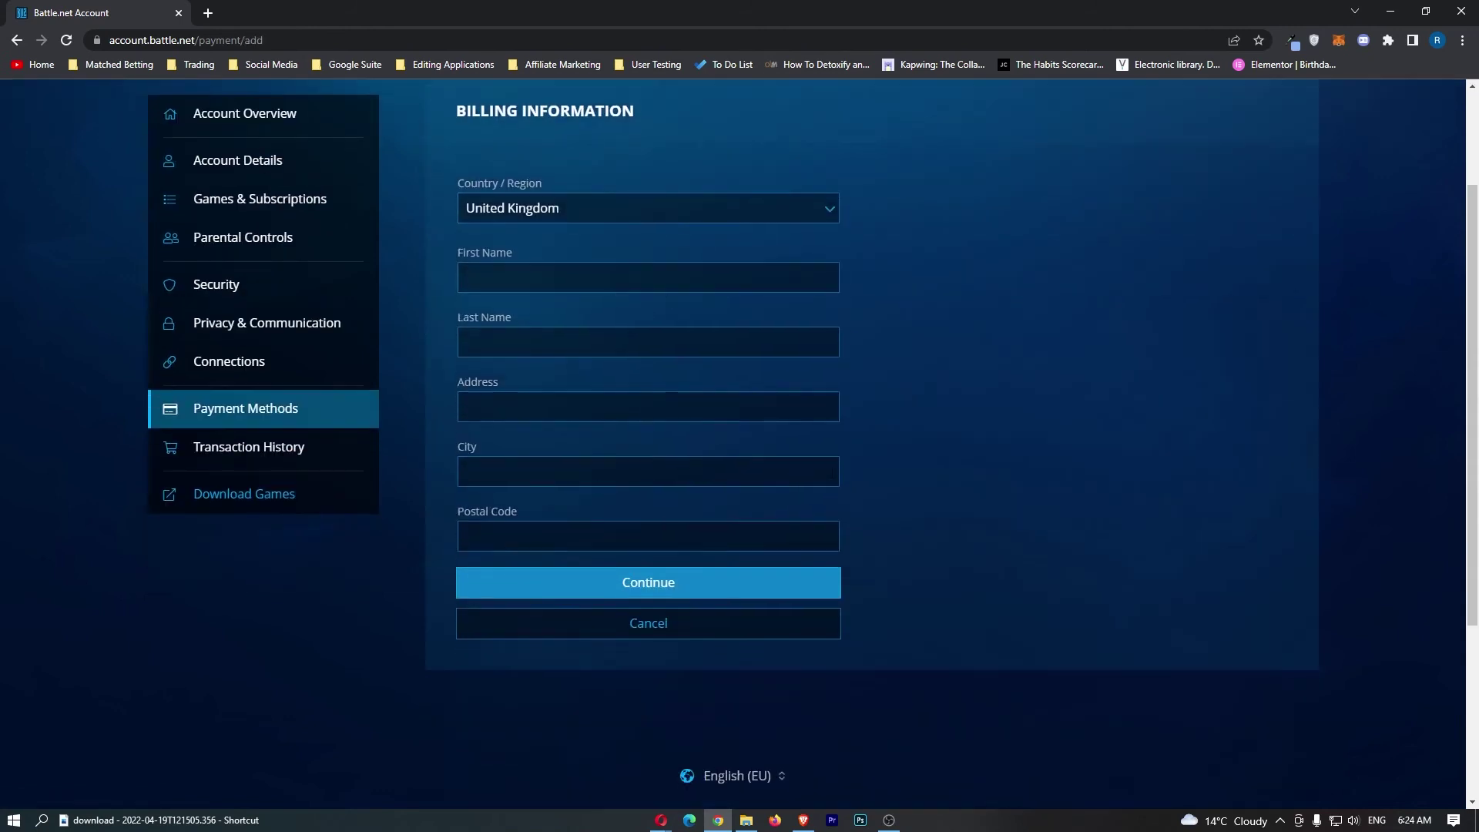
{"action": "scroll", "coordinate": [784, 433], "scroll_direction": "up", "scroll_amount": 2}
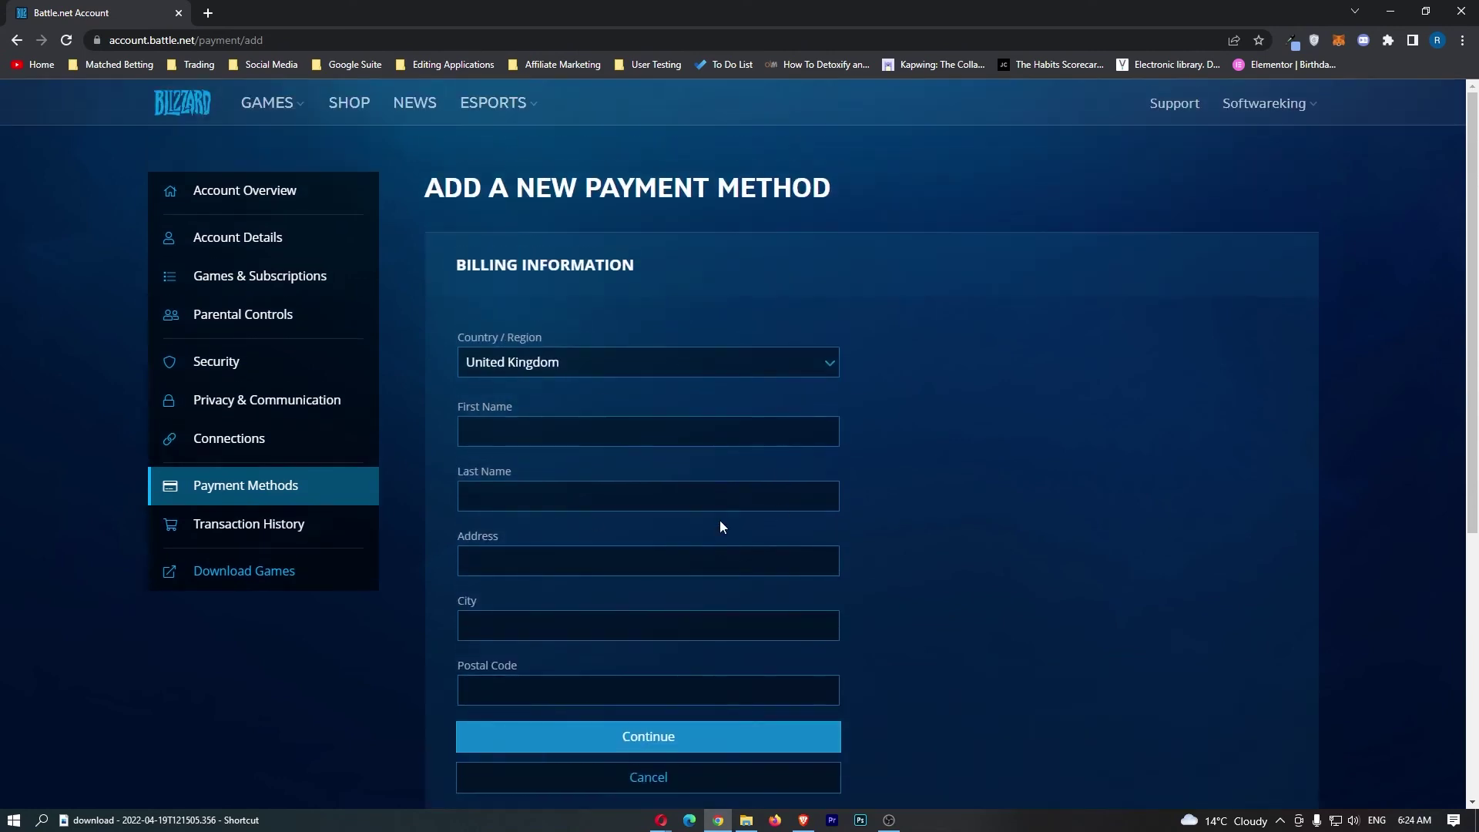